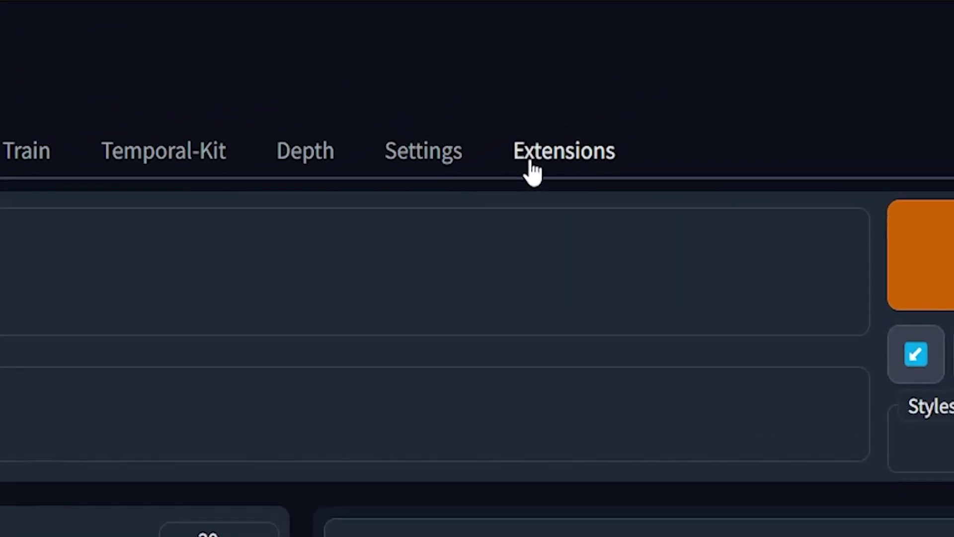
Install stable-diffusion-webui-depthmap-script from its repo URL and confirm it appears under Installed
{"action": "left_click", "coordinate": [533, 171]}
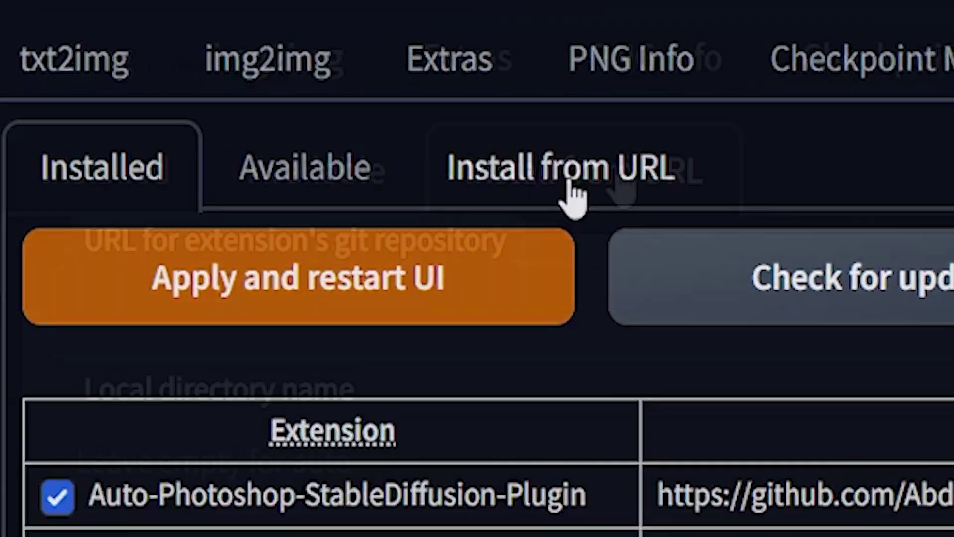
{"action": "left_click", "coordinate": [622, 298]}
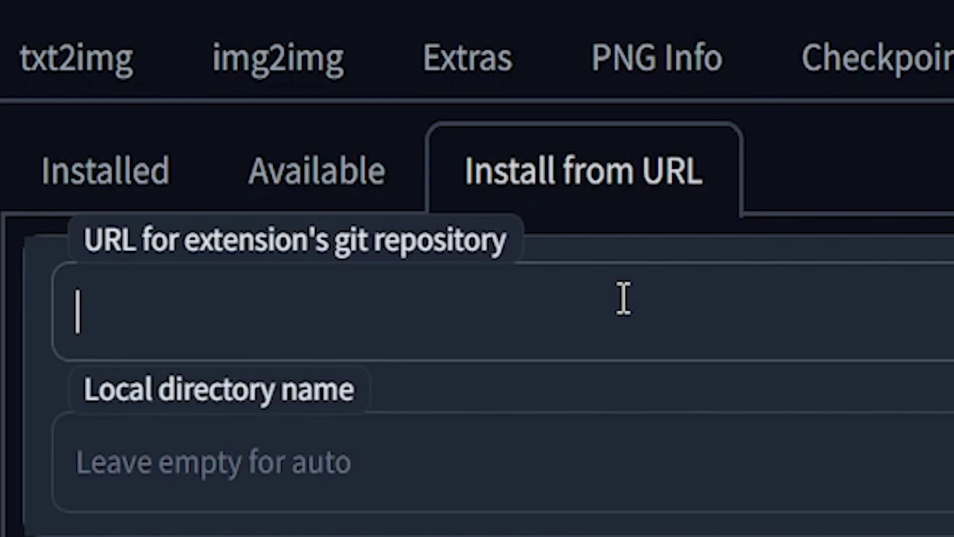
{"action": "type", "text": "https://theinformativerealm.com/easy-way-make-artistic-qr-codes-using-ai/"}
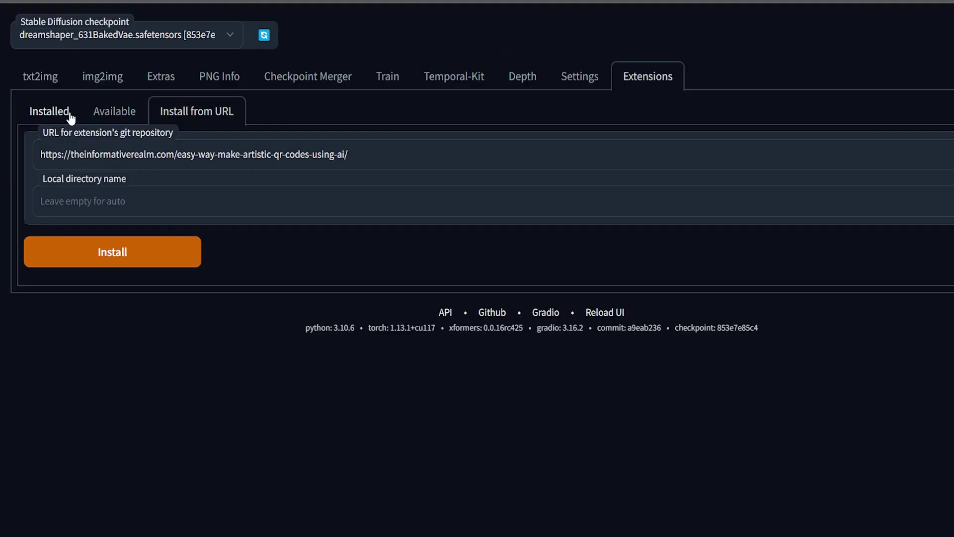
{"action": "left_click", "coordinate": [69, 118]}
{"action": "scroll", "coordinate": [110, 290], "scroll_direction": "down", "scroll_amount": 2}
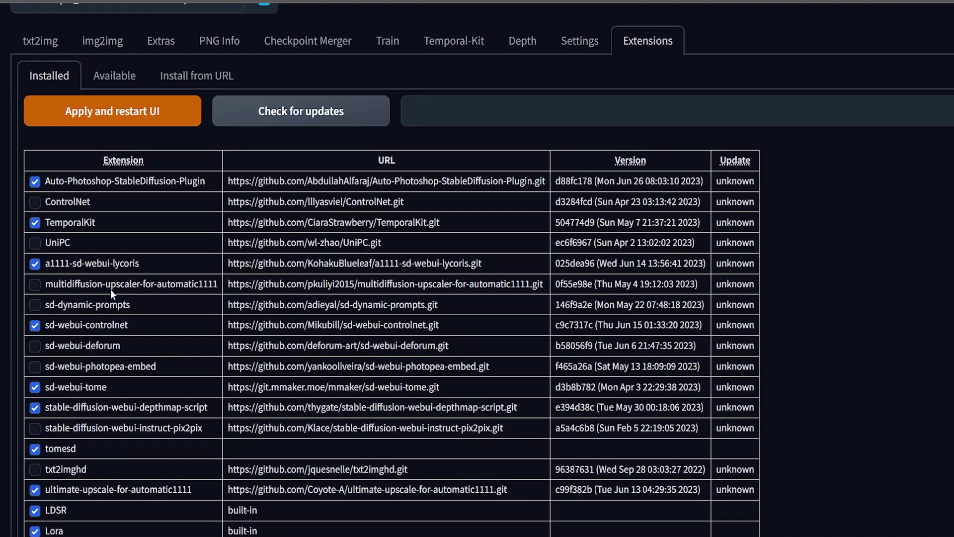
{"action": "scroll", "coordinate": [77, 387], "scroll_direction": "down", "scroll_amount": 1}
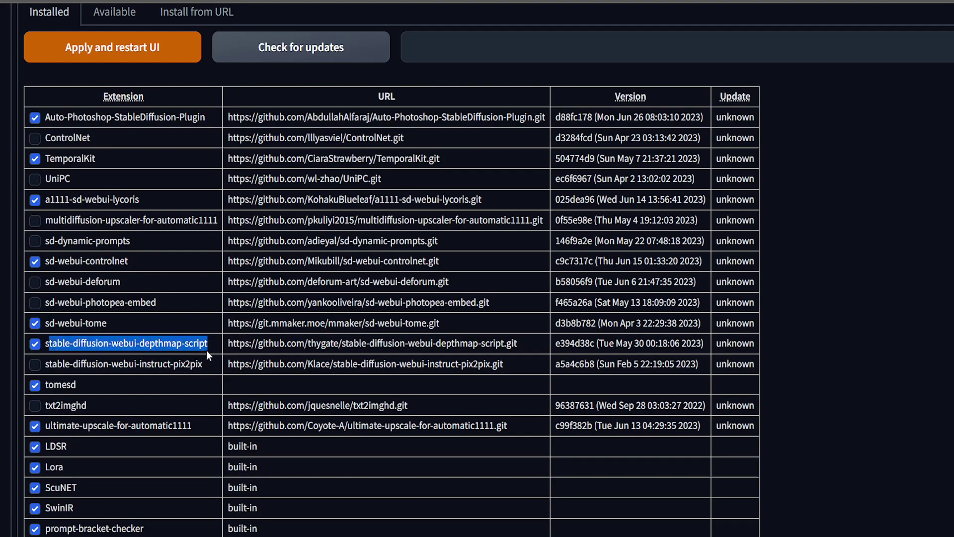
{"action": "left_click_drag", "start_coordinate": [170, 347], "coordinate": [200, 341]}
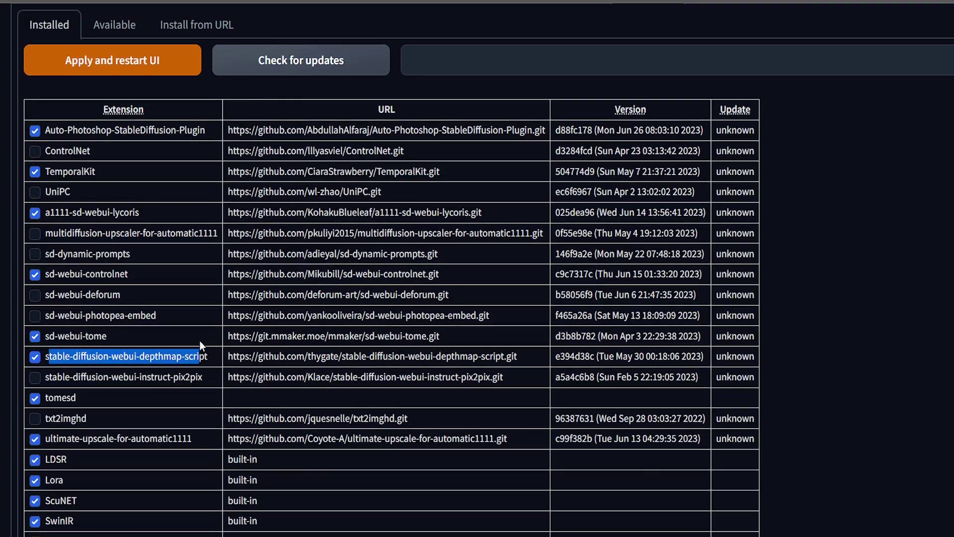
{"action": "scroll", "coordinate": [198, 341], "scroll_direction": "up", "scroll_amount": 2}
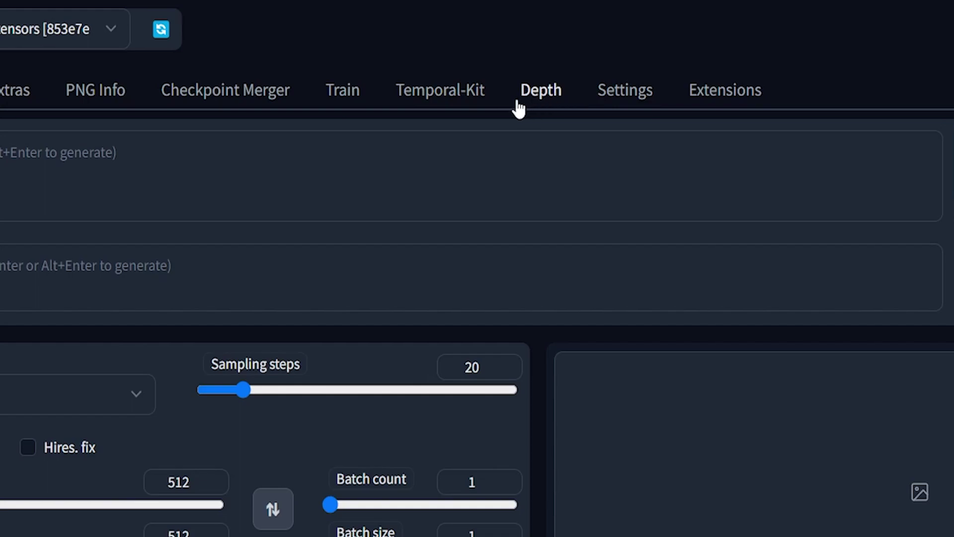
In the Depth tab, tick 'Generate 3D inpainted mesh' and highlight its description
{"action": "left_click", "coordinate": [518, 108]}
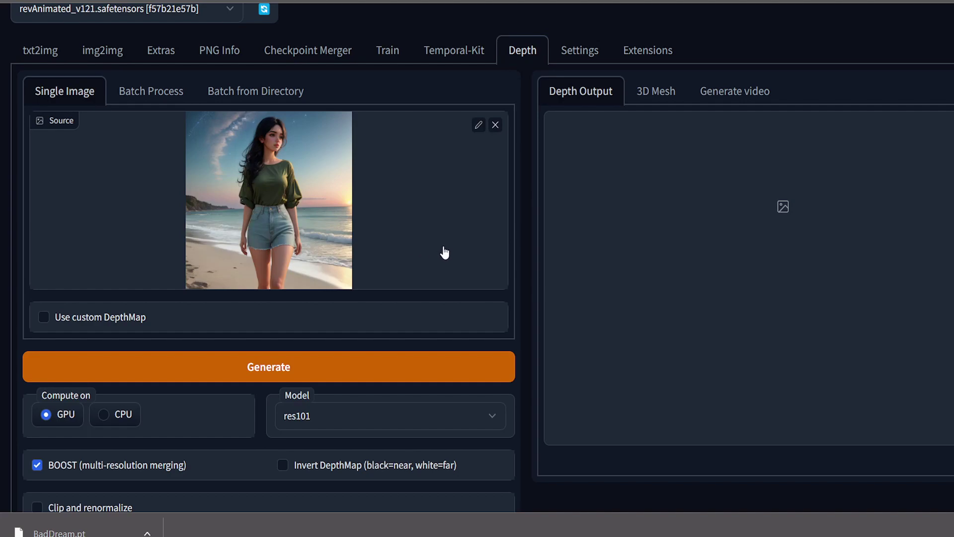
{"action": "scroll", "coordinate": [398, 260], "scroll_direction": "down", "scroll_amount": 2}
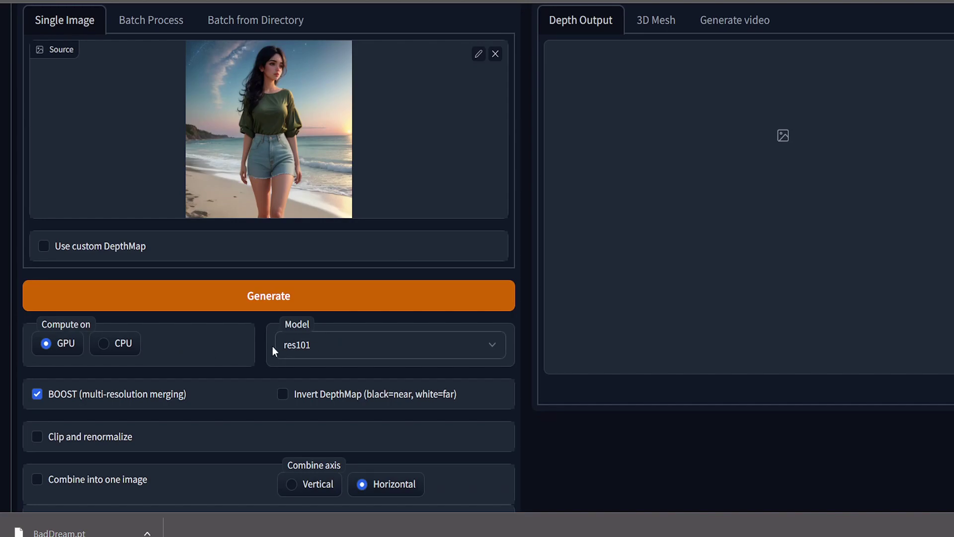
{"action": "scroll", "coordinate": [270, 346], "scroll_direction": "down", "scroll_amount": 5}
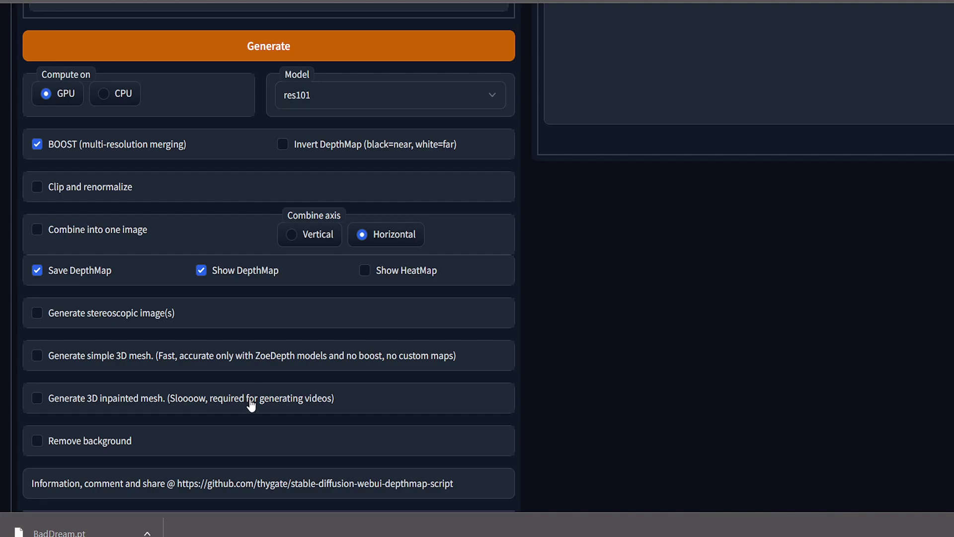
{"action": "left_click", "coordinate": [250, 404]}
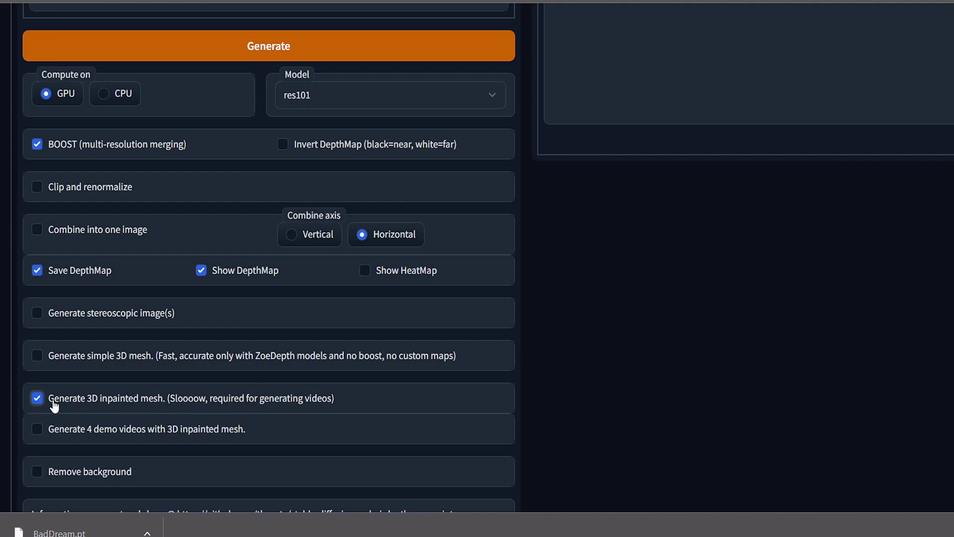
{"action": "mouse_move", "coordinate": [53, 398]}
{"action": "left_mouse_down"}
{"action": "mouse_move", "coordinate": [147, 402]}
{"action": "mouse_move", "coordinate": [521, 362]}
{"action": "left_mouse_up"}
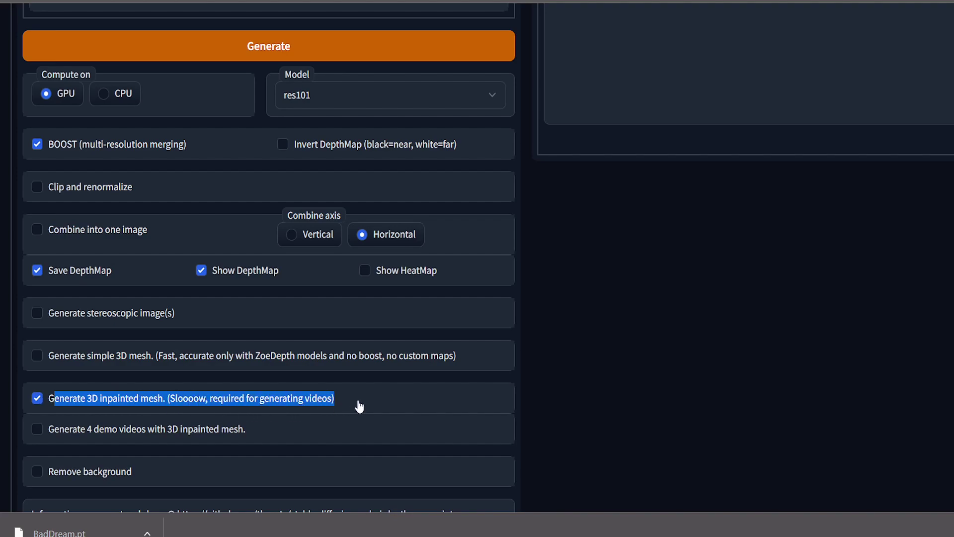
{"action": "left_click", "coordinate": [516, 395]}
{"action": "scroll", "coordinate": [516, 395], "scroll_direction": "down", "scroll_amount": 3}
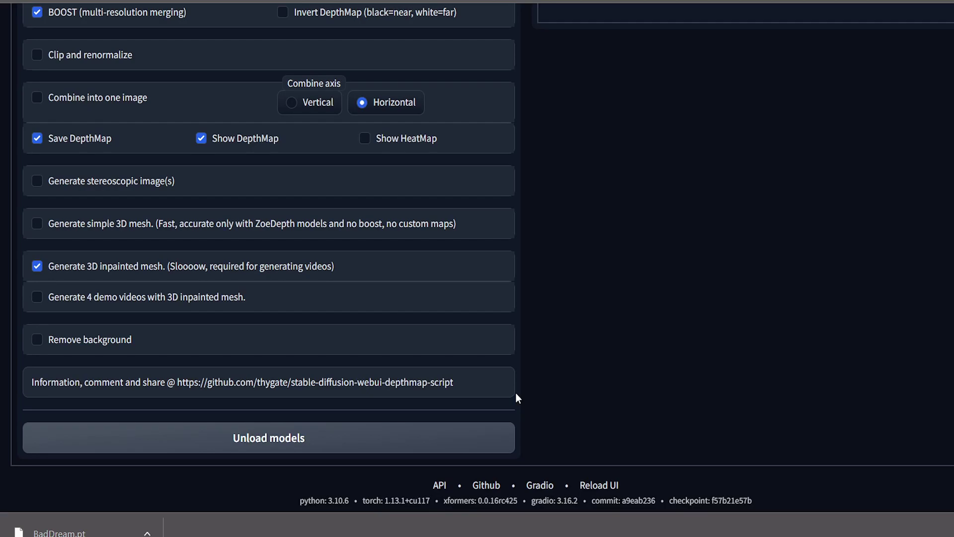
{"action": "scroll", "coordinate": [582, 355], "scroll_direction": "up", "scroll_amount": 5}
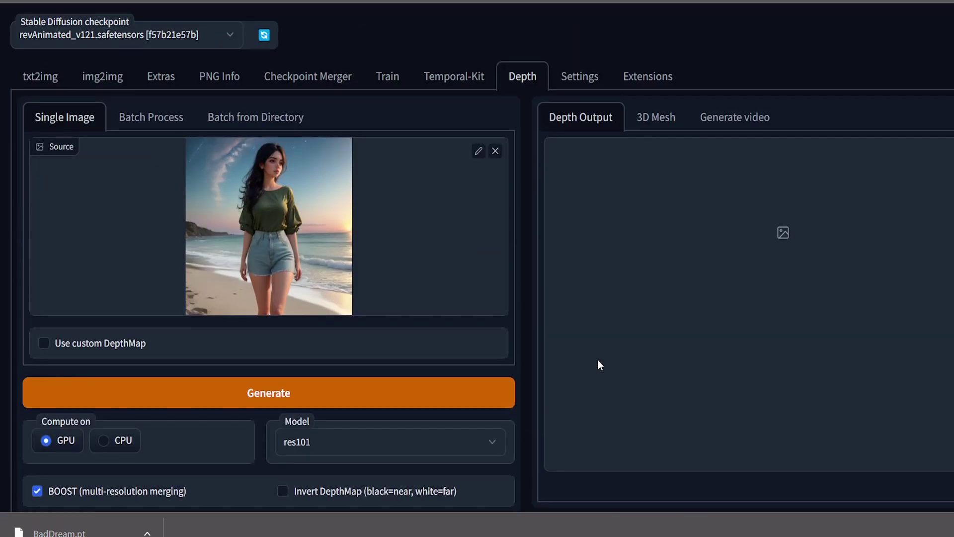
{"action": "scroll", "coordinate": [603, 366], "scroll_direction": "down", "scroll_amount": 1}
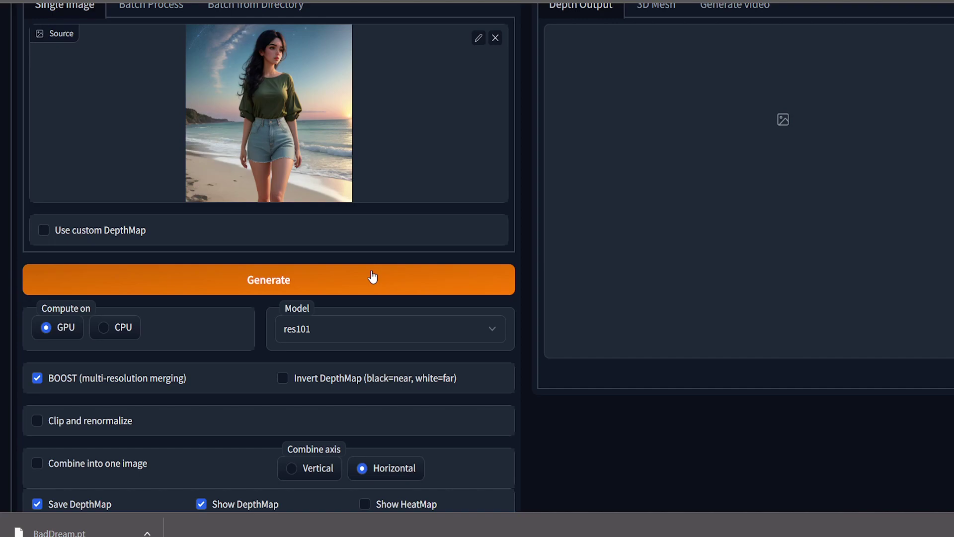
Generate the depth map and inpainted mesh for the beach portrait
{"action": "left_click", "coordinate": [372, 277]}
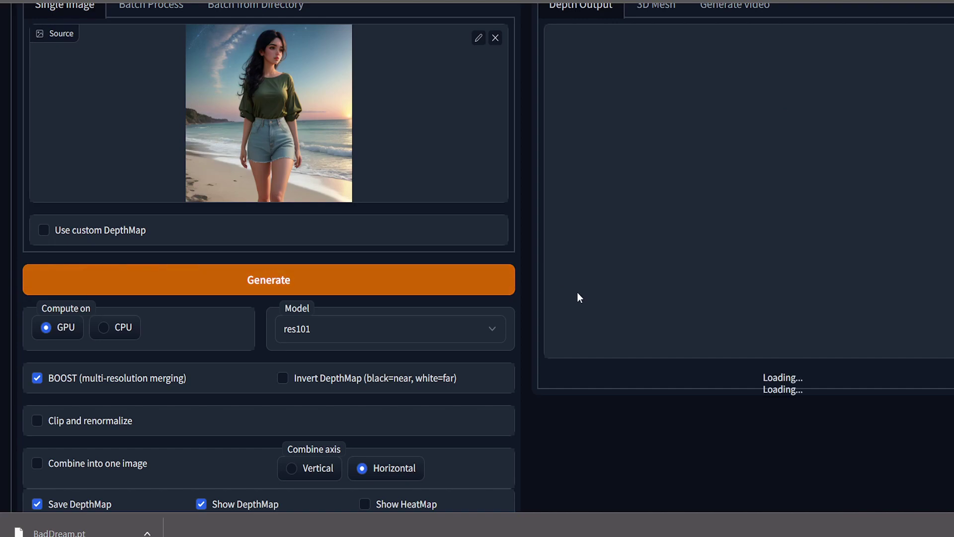
{"action": "scroll", "coordinate": [605, 382], "scroll_direction": "down", "scroll_amount": 1}
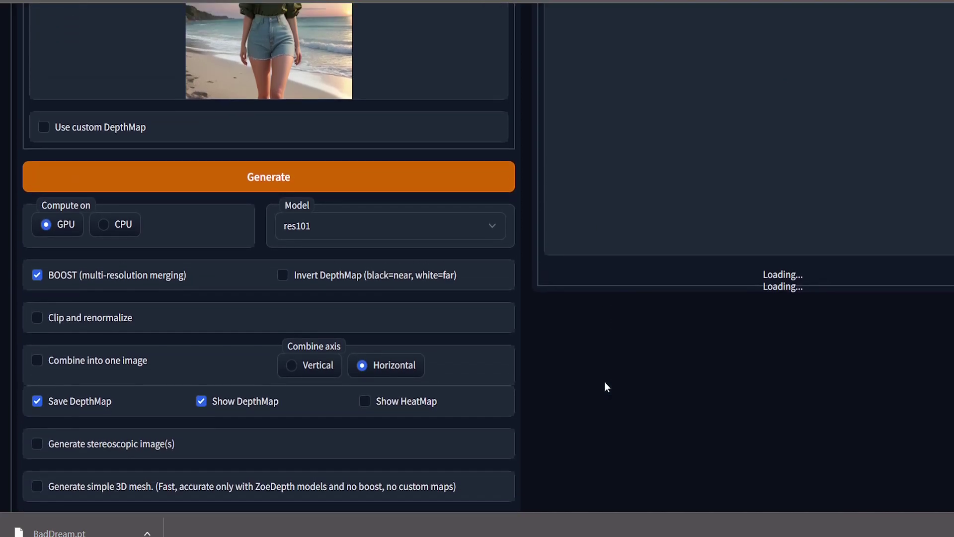
{"action": "scroll", "coordinate": [605, 381], "scroll_direction": "up", "scroll_amount": 3}
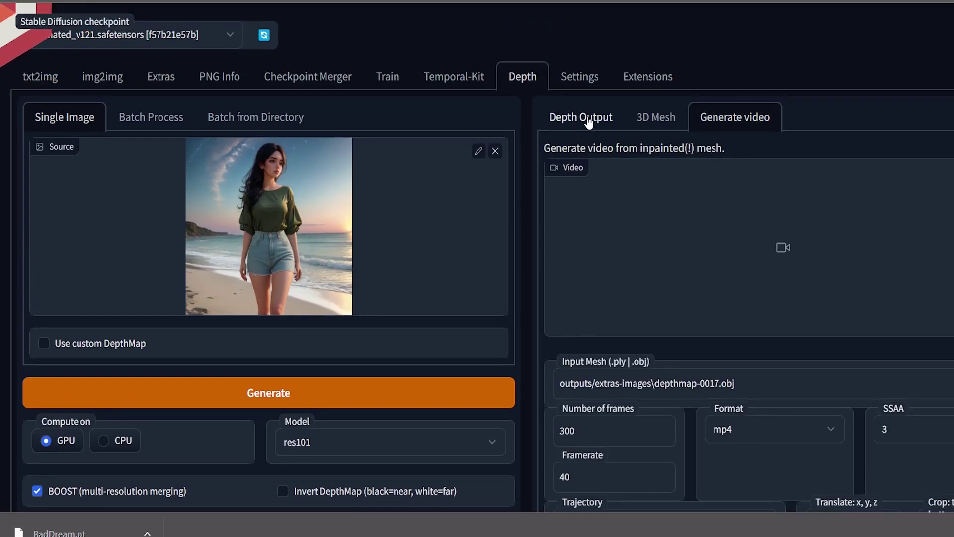
View the beach portrait's grayscale depth map full screen in Depth Output, then close it
{"action": "left_click", "coordinate": [589, 120]}
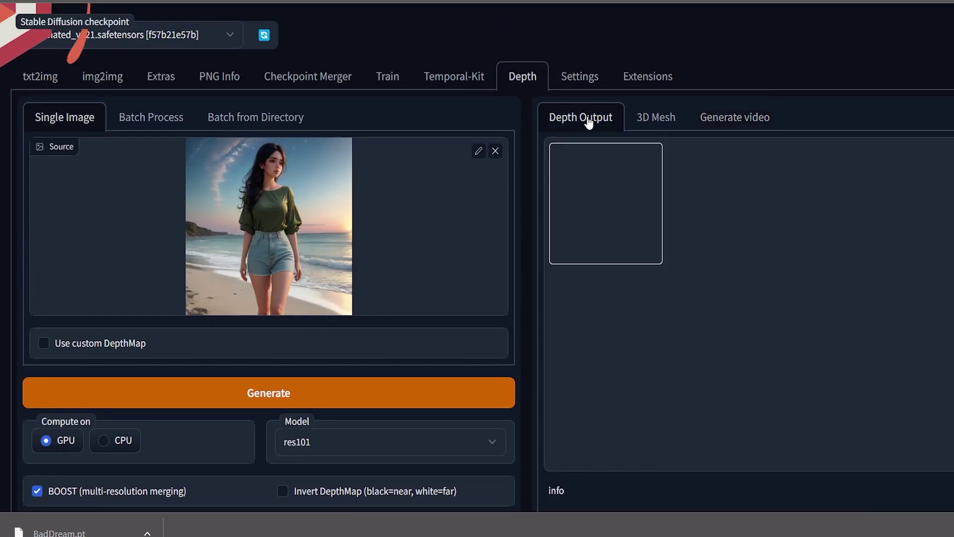
{"action": "left_click", "coordinate": [639, 186]}
{"action": "left_click", "coordinate": [783, 241]}
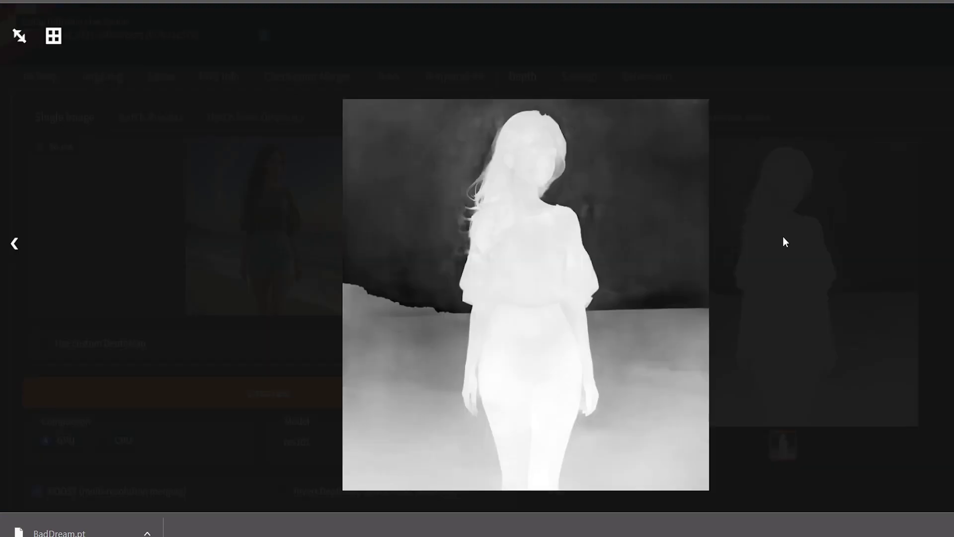
{"action": "left_click", "coordinate": [810, 310]}
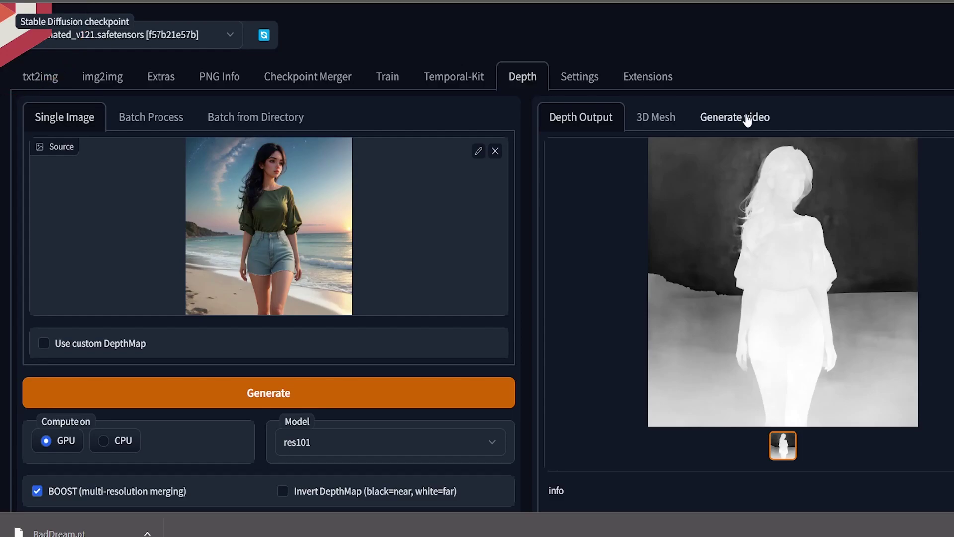
{"action": "scroll", "coordinate": [574, 241], "scroll_direction": "down", "scroll_amount": 5}
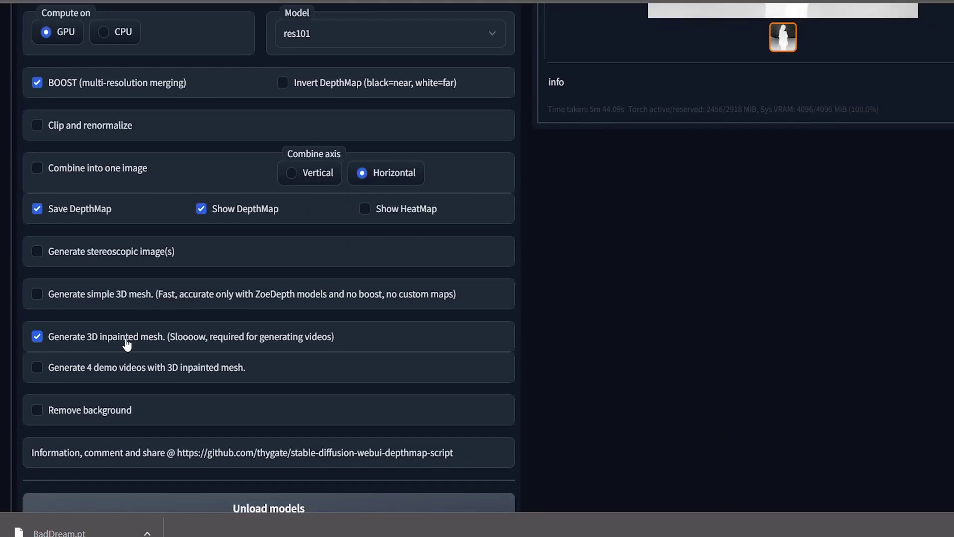
{"action": "scroll", "coordinate": [555, 295], "scroll_direction": "up", "scroll_amount": 5}
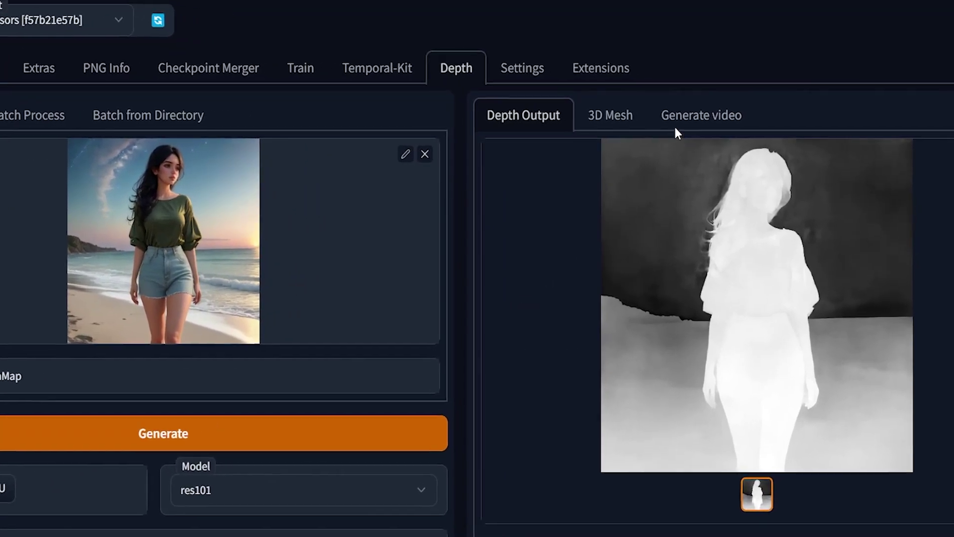
Set the Generate video input mesh path to depthmap-0017.obj
{"action": "left_click", "coordinate": [655, 129]}
{"action": "scroll", "coordinate": [649, 194], "scroll_direction": "down", "scroll_amount": 2}
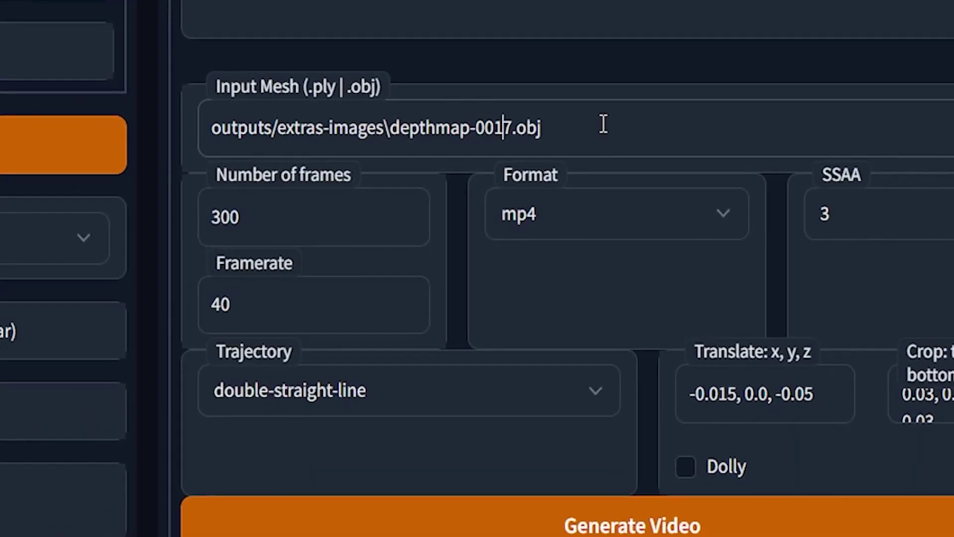
{"action": "left_click", "coordinate": [611, 125]}
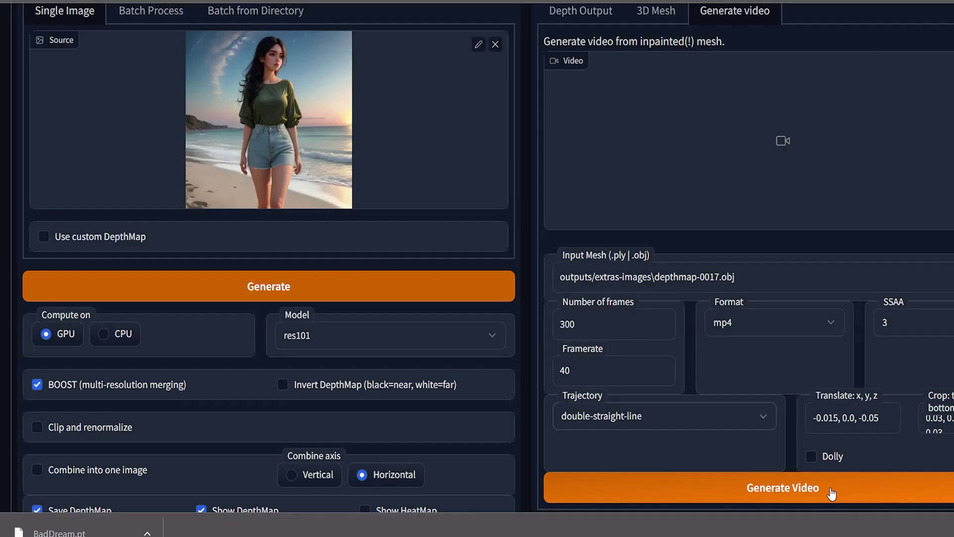
Render depthmap-0017.obj into the video depthmap-0017-0000_.mp4
{"action": "left_click", "coordinate": [831, 494]}
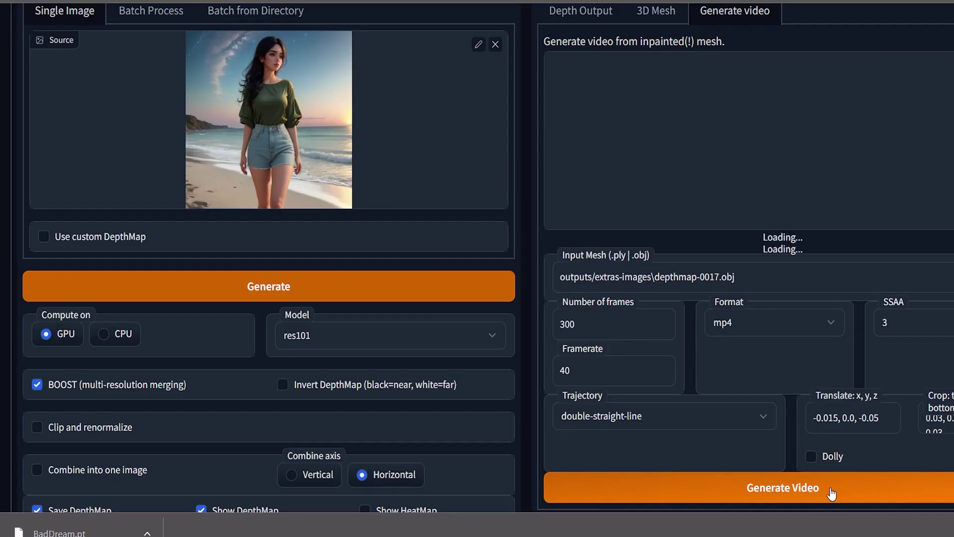